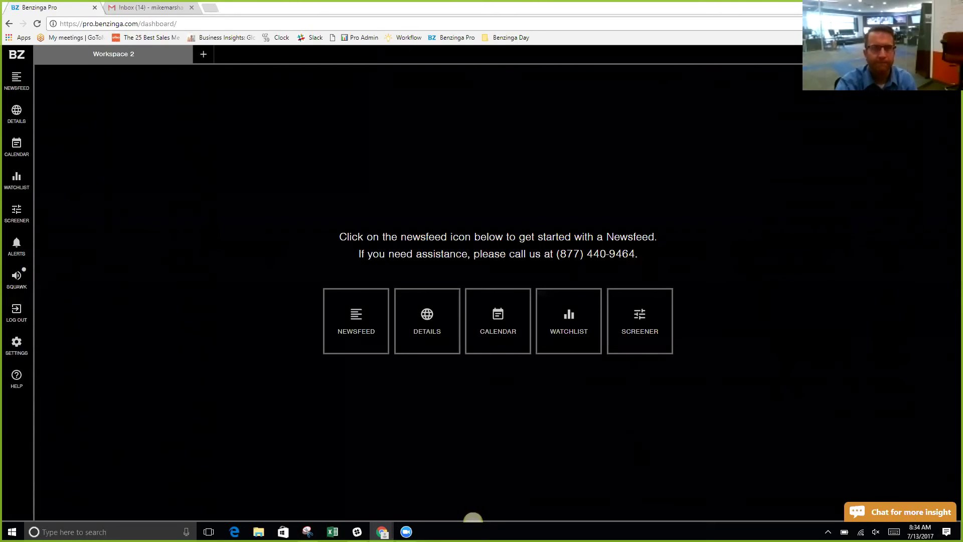
Add a newsfeed panel and rename the Workspace 2 tab to NEWFEED
{"action": "left_click", "coordinate": [353, 321]}
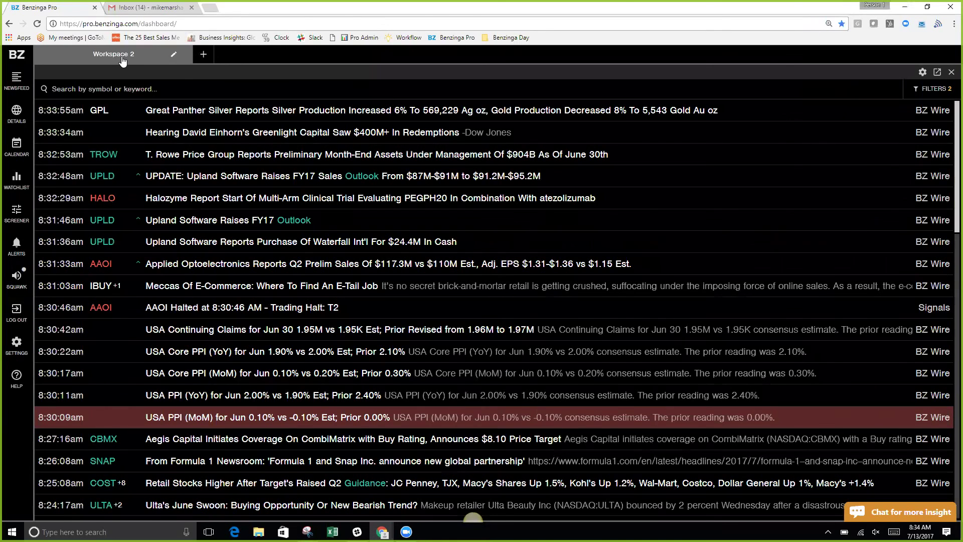
{"action": "left_click", "coordinate": [174, 55]}
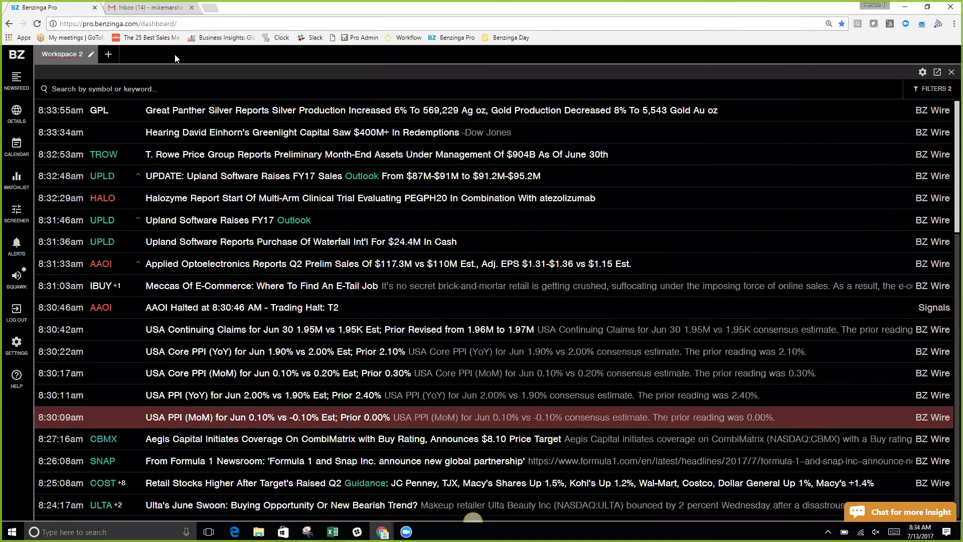
{"action": "key", "text": "BackSpace"}
{"action": "key", "text": "BackSpace"}
{"action": "key", "text": "BackSpace"}
{"action": "key", "text": "BackSpace"}
{"action": "key", "text": "BackSpace"}
{"action": "key", "text": "BackSpace"}
{"action": "key", "text": "BackSpace"}
{"action": "key", "text": "BackSpace"}
{"action": "key", "text": "BackSpace"}
{"action": "key", "text": "BackSpace"}
{"action": "key", "text": "BackSpace"}
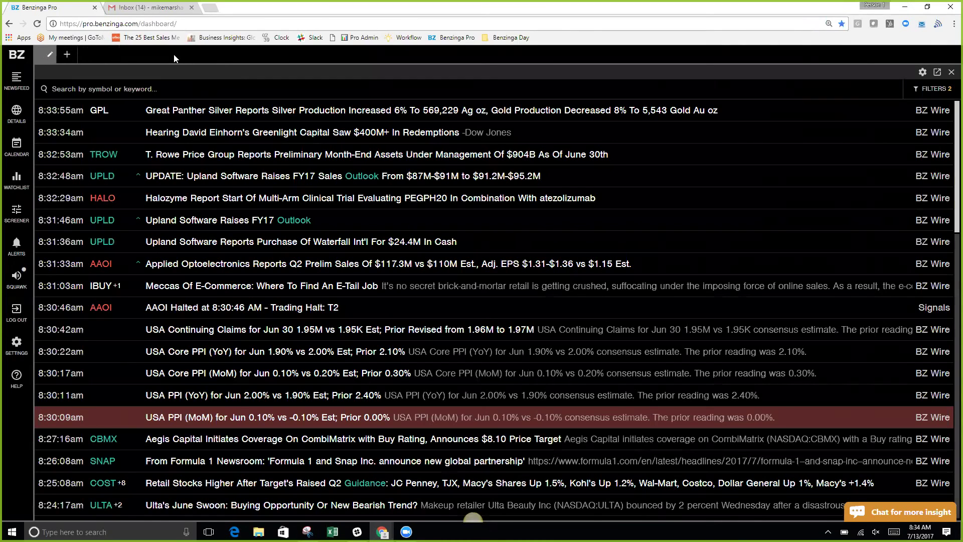
{"action": "type", "text": "NEWFEED"}
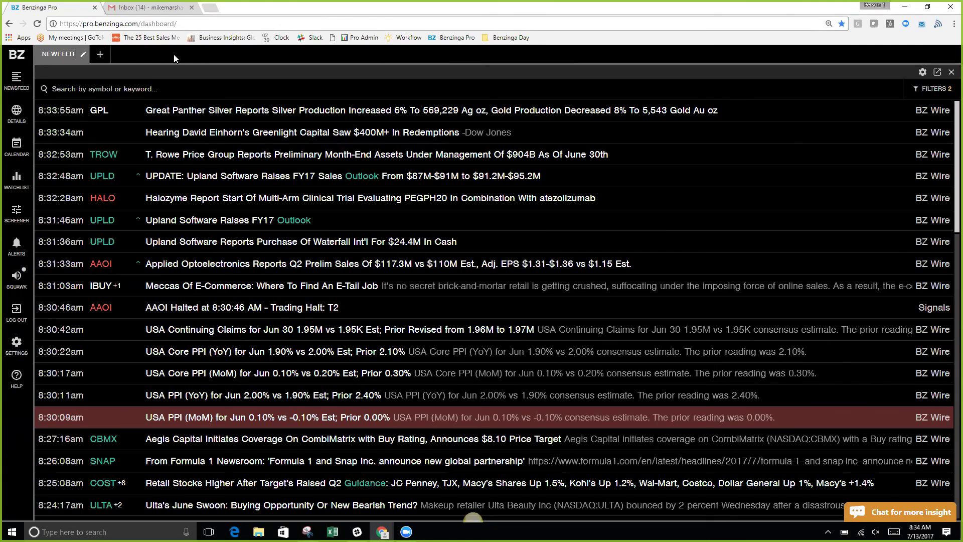
{"action": "key", "text": "Return"}
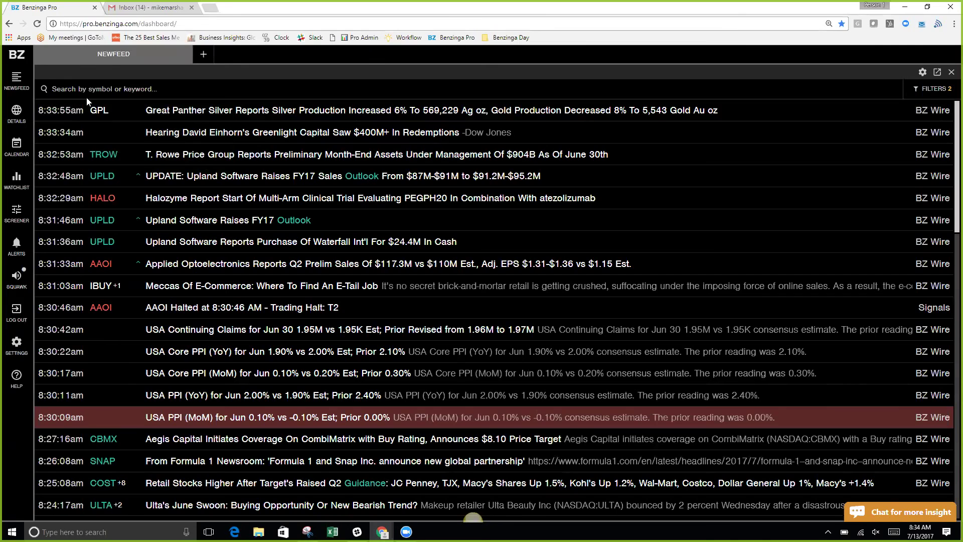
In Newsfeed settings, adjust the Text Size slider and drag Headline Height far left for compact rows
{"action": "left_click", "coordinate": [17, 341]}
{"action": "left_click", "coordinate": [141, 224]}
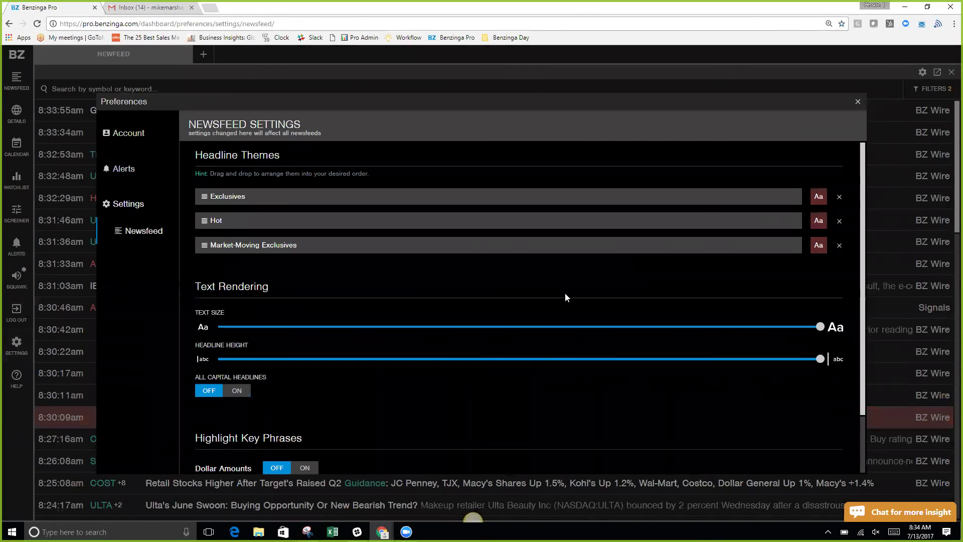
{"action": "left_click_drag", "start_coordinate": [820, 326], "coordinate": [356, 351]}
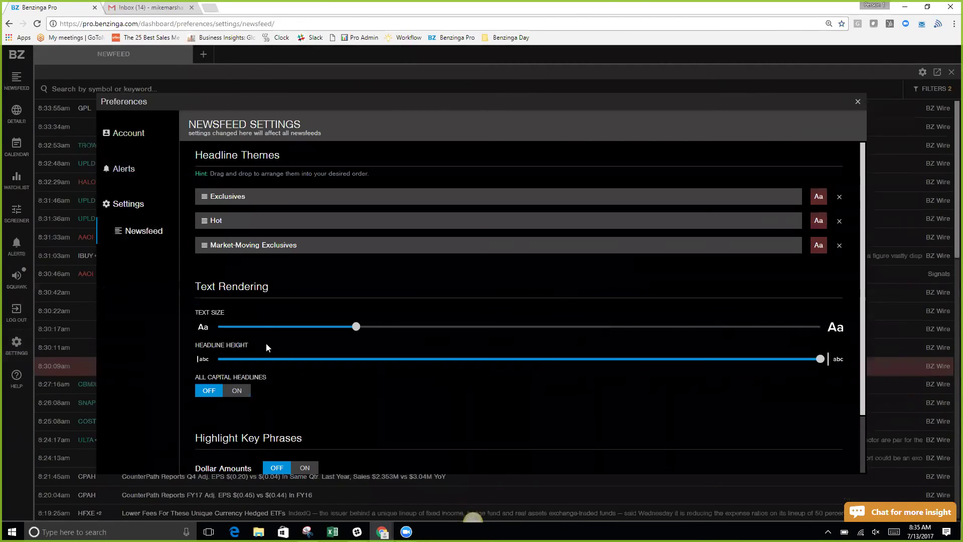
{"action": "left_click_drag", "start_coordinate": [267, 348], "coordinate": [647, 334]}
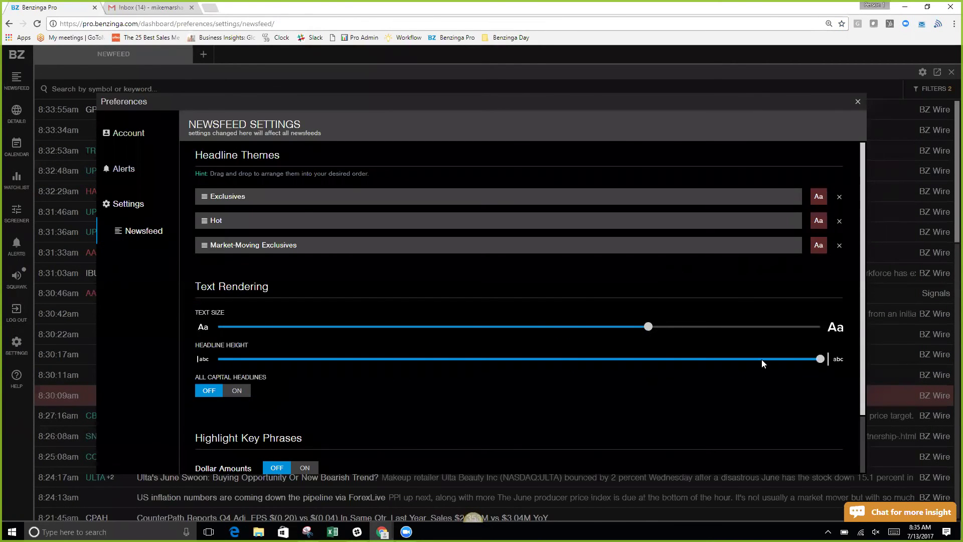
{"action": "left_click_drag", "start_coordinate": [762, 359], "coordinate": [519, 359]}
{"action": "left_click_drag", "start_coordinate": [294, 382], "coordinate": [282, 380]}
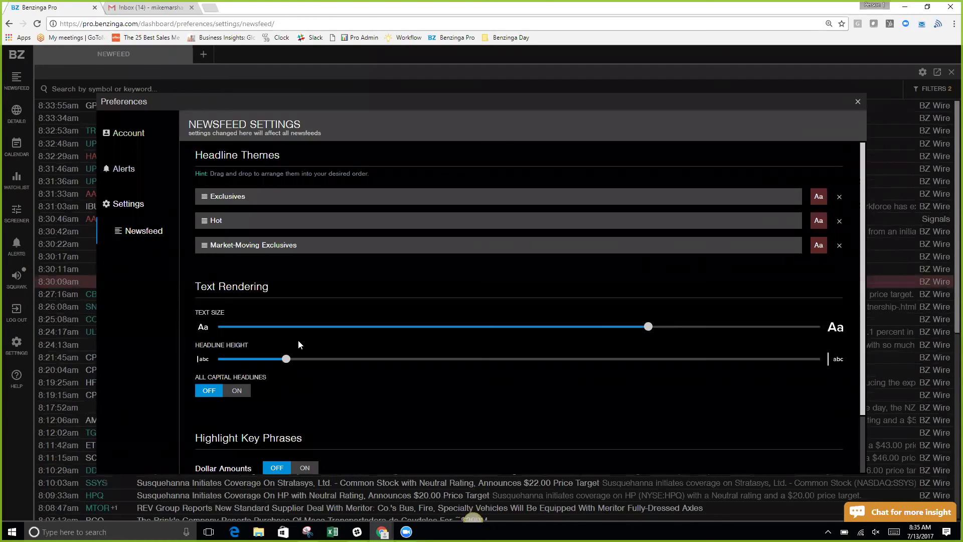
Uncheck Benzinga Wire under Sources so the feed shows only Benzinga Signals items
{"action": "left_click", "coordinate": [69, 286]}
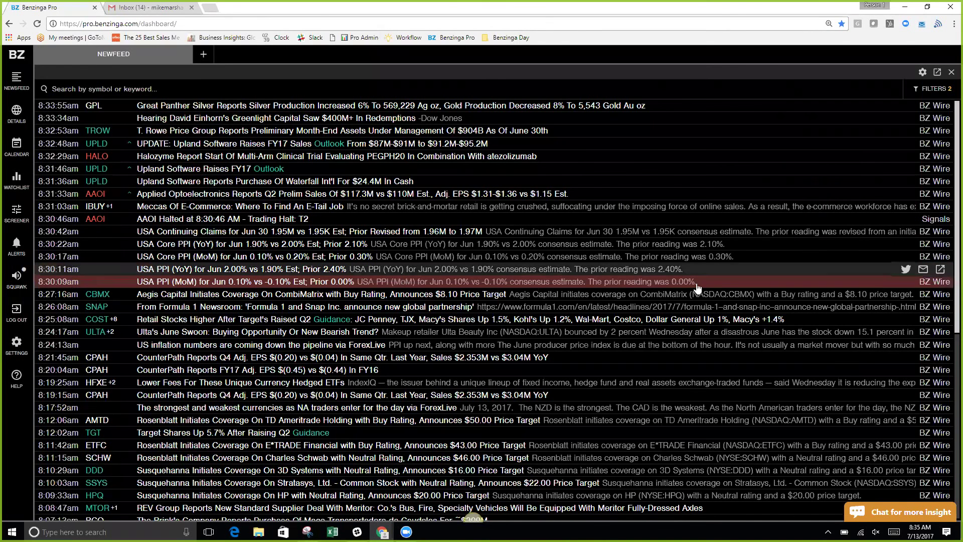
{"action": "left_click", "coordinate": [933, 89]}
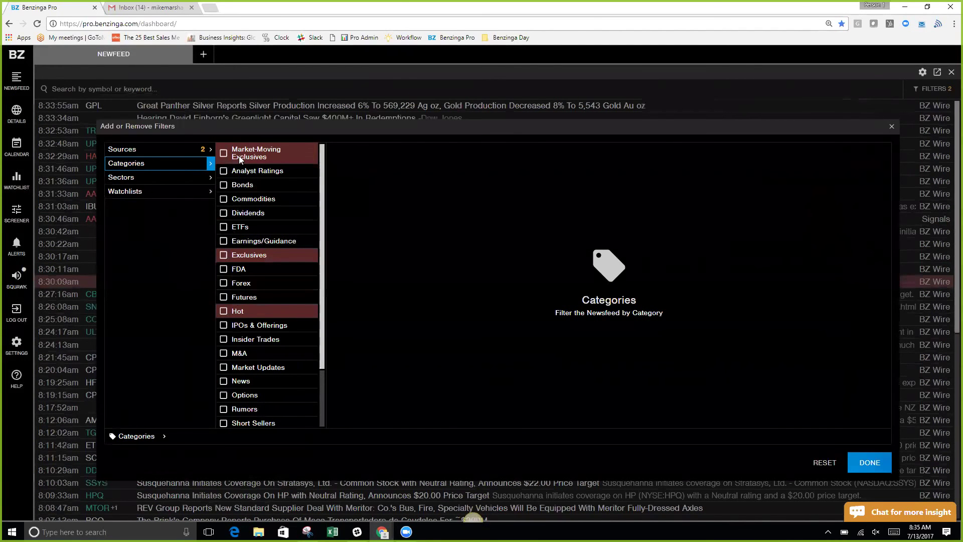
{"action": "left_click", "coordinate": [181, 153]}
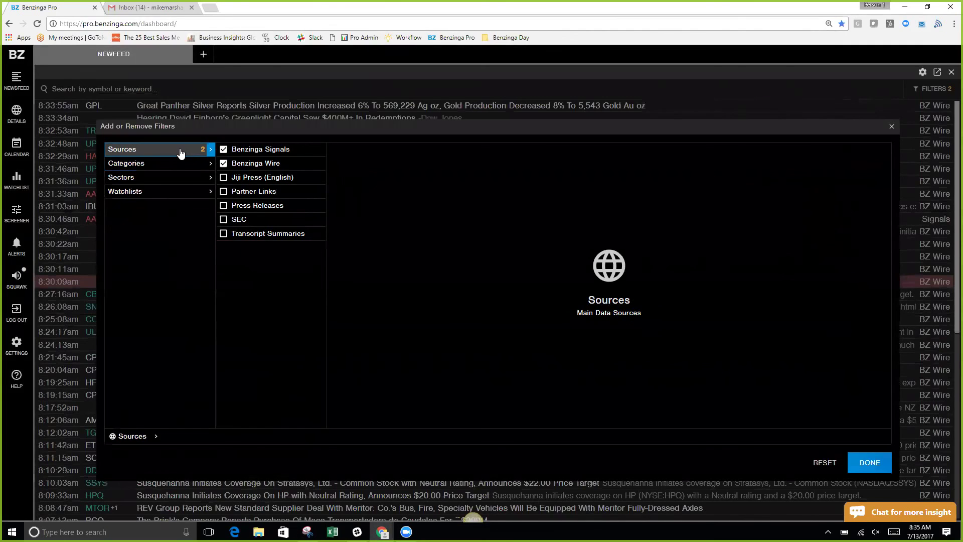
{"action": "left_click", "coordinate": [229, 165]}
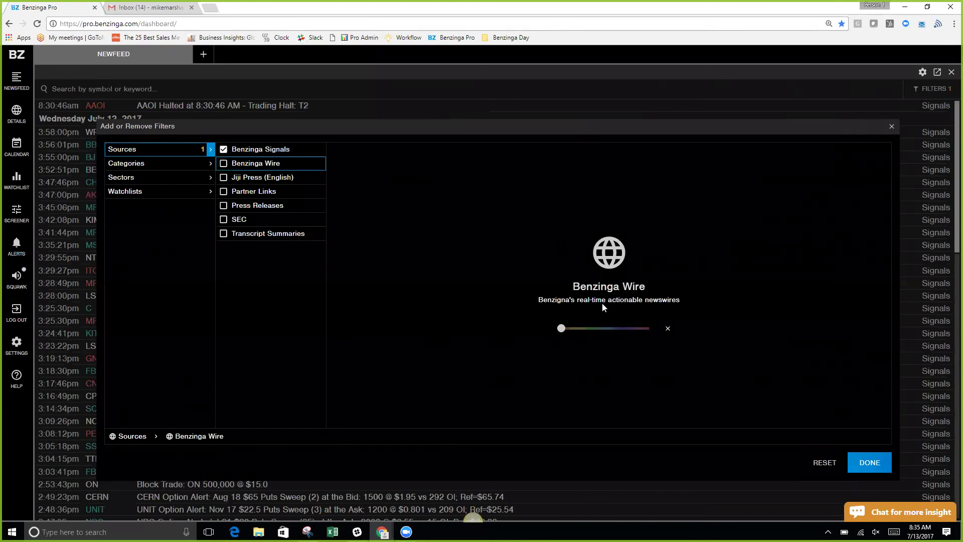
{"action": "left_click", "coordinate": [892, 126]}
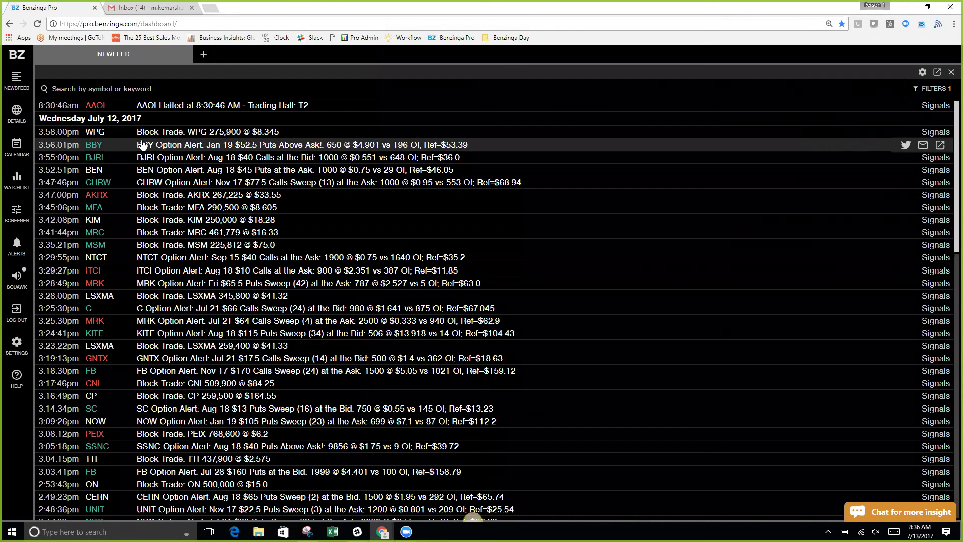
{"action": "scroll", "coordinate": [300, 346], "scroll_direction": "down", "scroll_amount": 2}
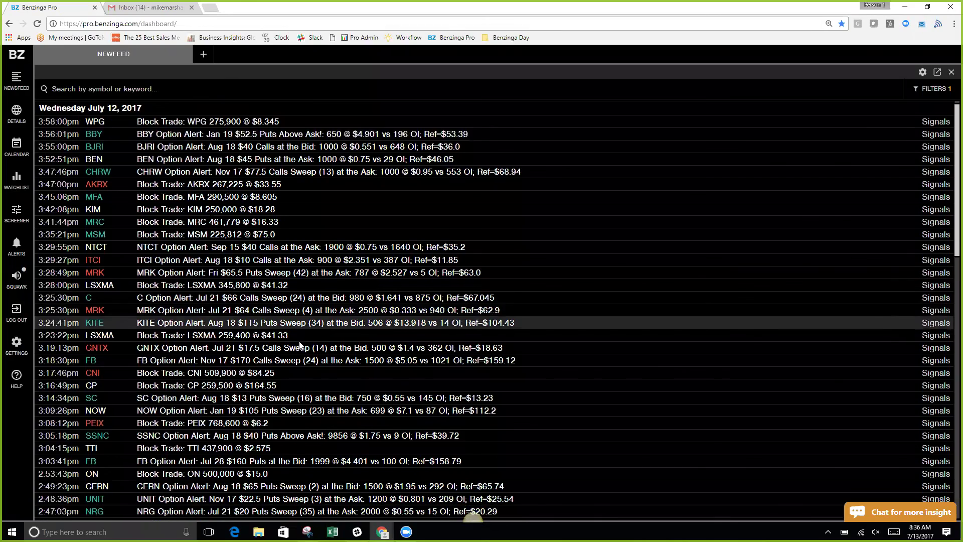
{"action": "scroll", "coordinate": [300, 347], "scroll_direction": "down", "scroll_amount": 10}
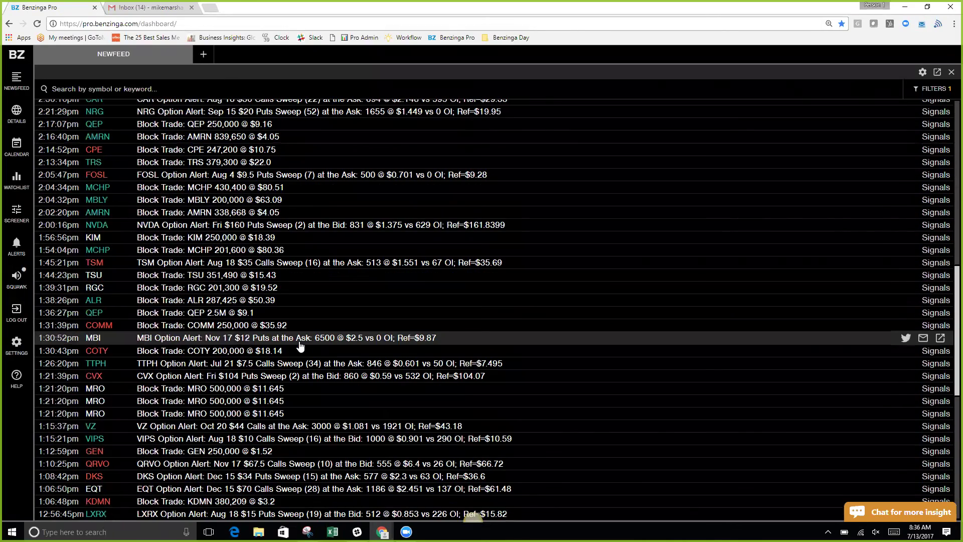
{"action": "scroll", "coordinate": [300, 346], "scroll_direction": "up", "scroll_amount": 12}
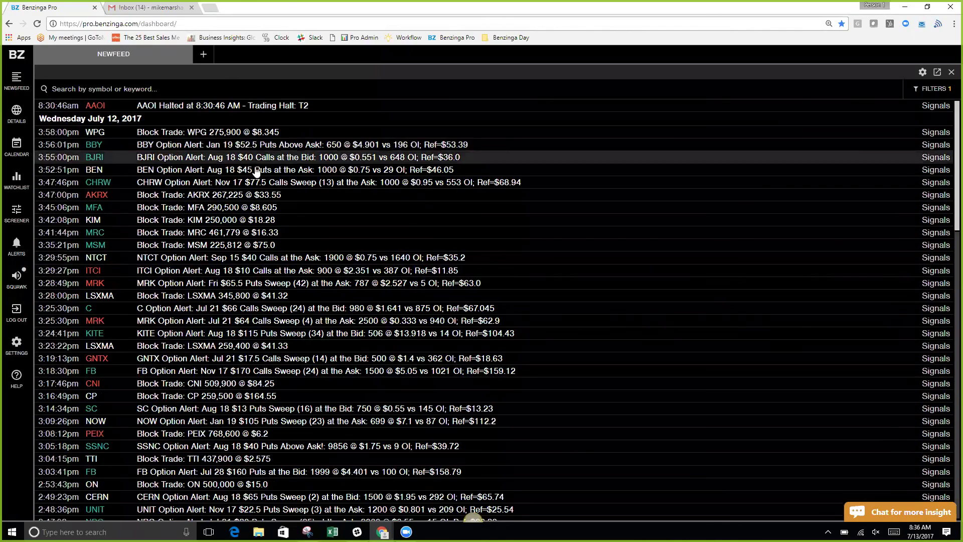
Give Benzinga Signals stories a purple highlight and re-include Benzinga Wire as a source
{"action": "left_click", "coordinate": [935, 89]}
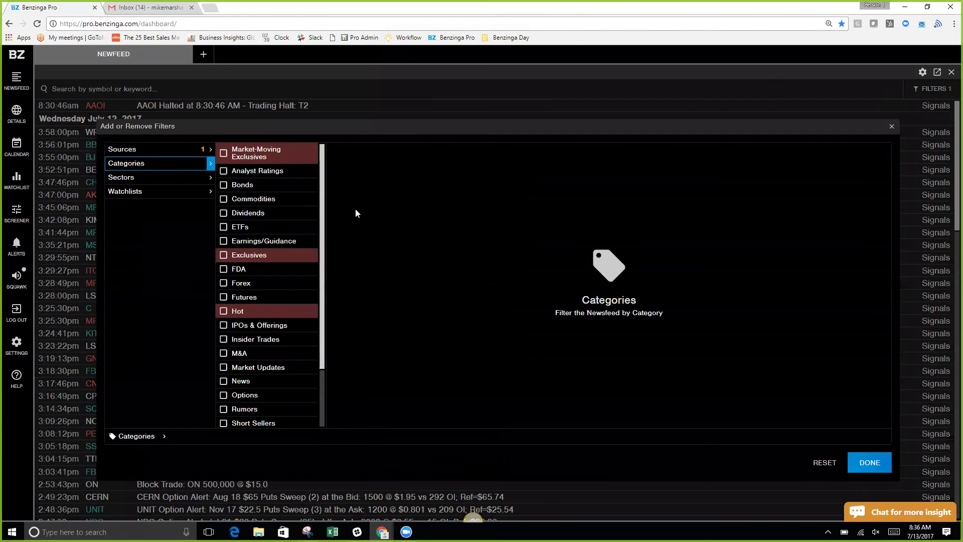
{"action": "left_click", "coordinate": [181, 152]}
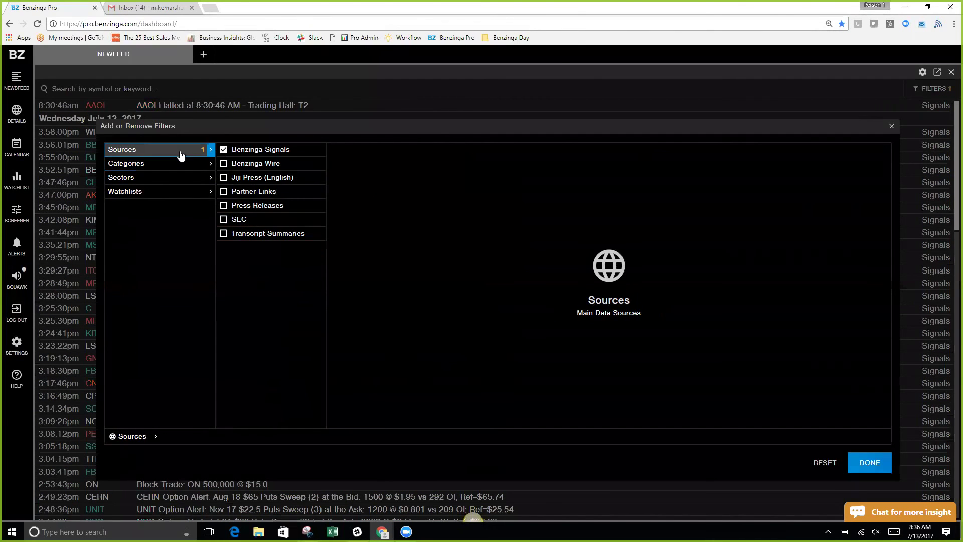
{"action": "left_click", "coordinate": [242, 148]}
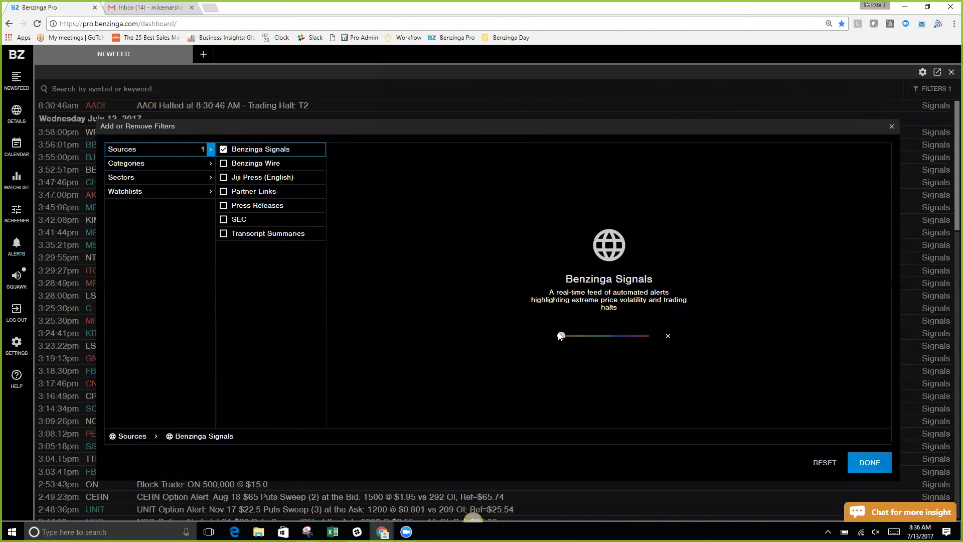
{"action": "left_click_drag", "start_coordinate": [562, 340], "coordinate": [632, 342]}
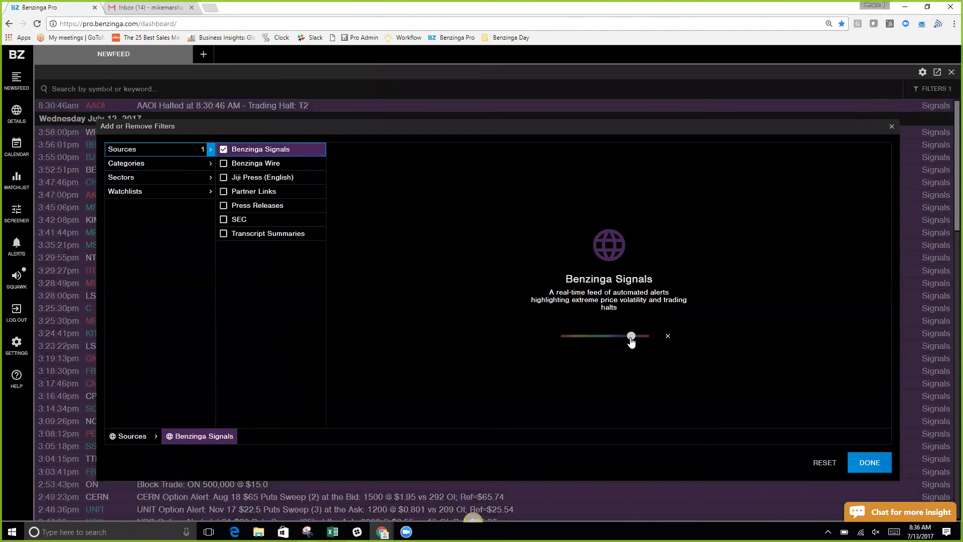
{"action": "left_click", "coordinate": [227, 166]}
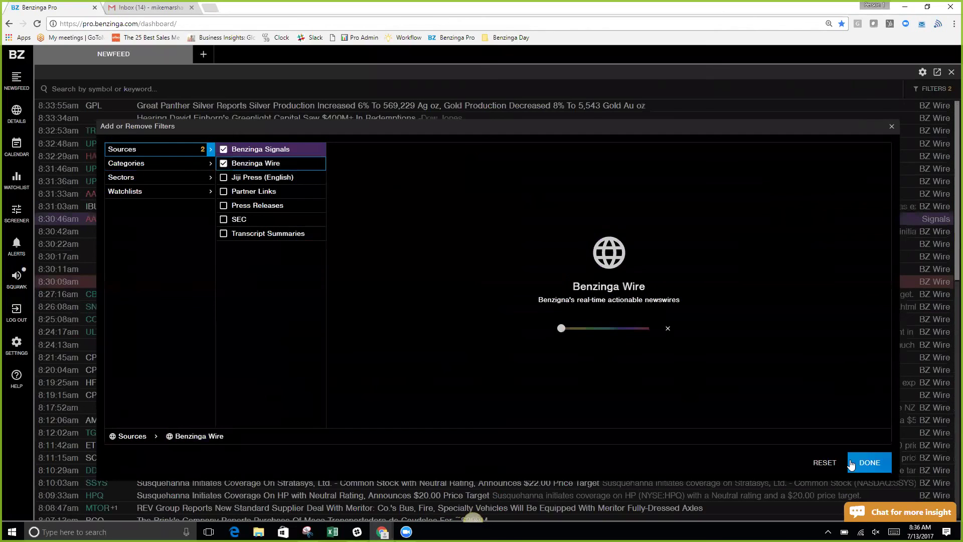
{"action": "left_click", "coordinate": [871, 471]}
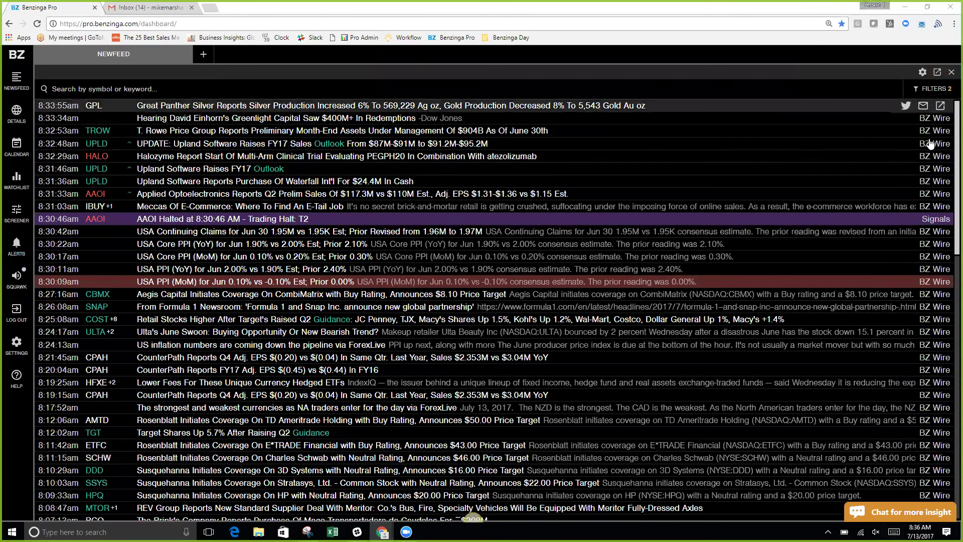
Check Press Releases and SEC under Sources and apply the filters
{"action": "left_click", "coordinate": [933, 88]}
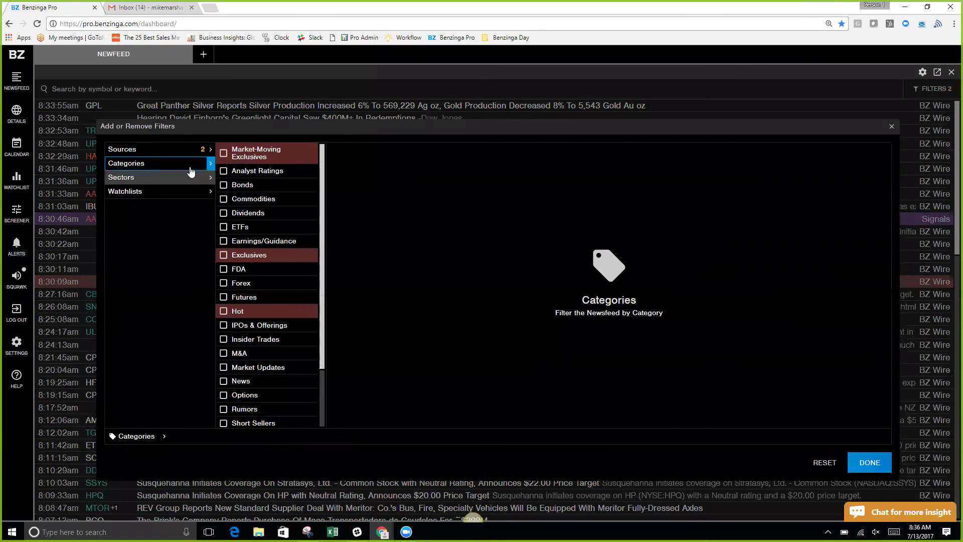
{"action": "left_click", "coordinate": [185, 151]}
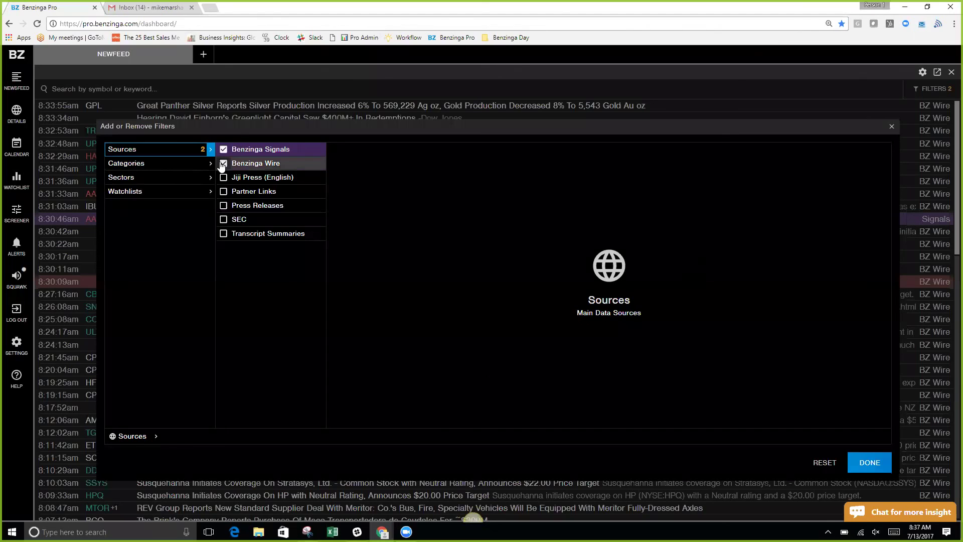
{"action": "left_click", "coordinate": [221, 211]}
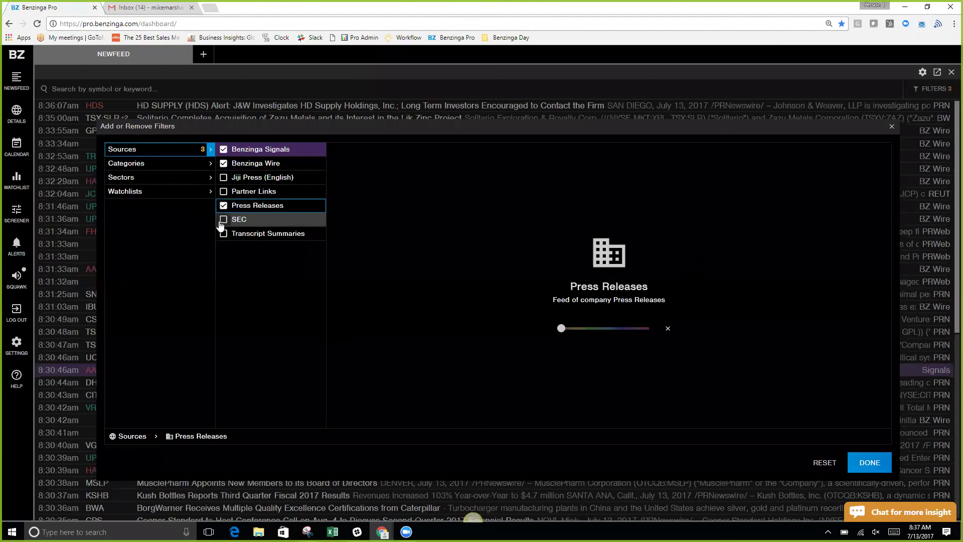
{"action": "left_click", "coordinate": [223, 221]}
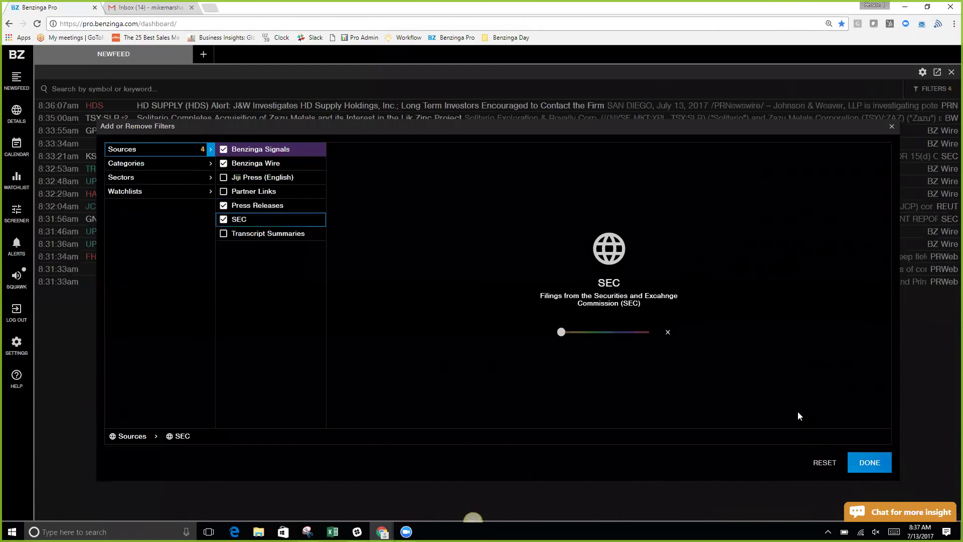
{"action": "left_click", "coordinate": [869, 461]}
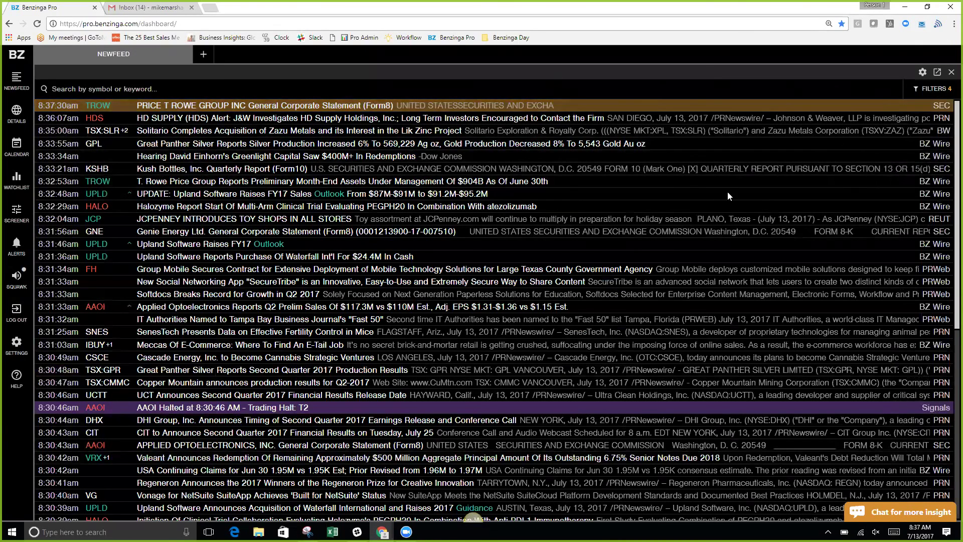
Uncheck Press Releases and SEC in the newsfeed's source filters
{"action": "left_click", "coordinate": [936, 89]}
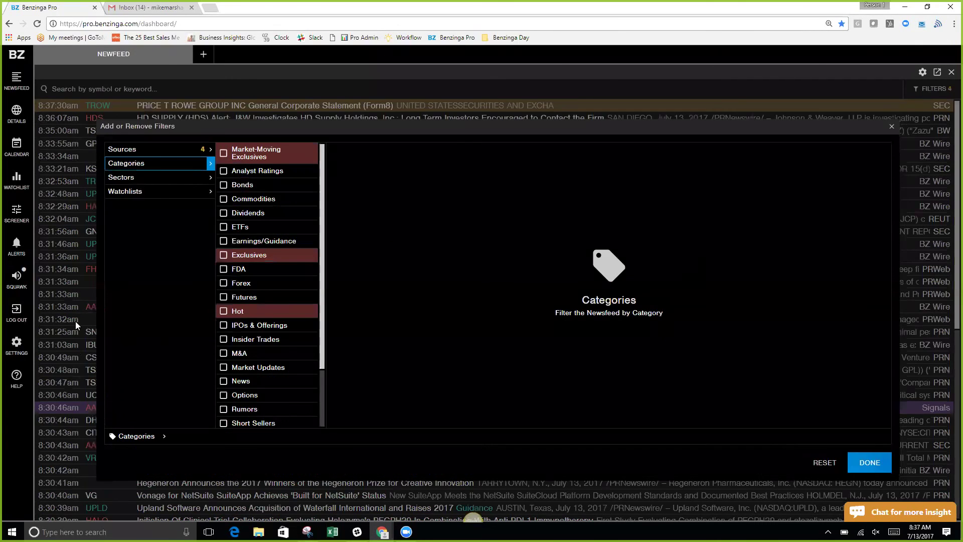
{"action": "left_click", "coordinate": [153, 150]}
{"action": "left_click", "coordinate": [223, 206]}
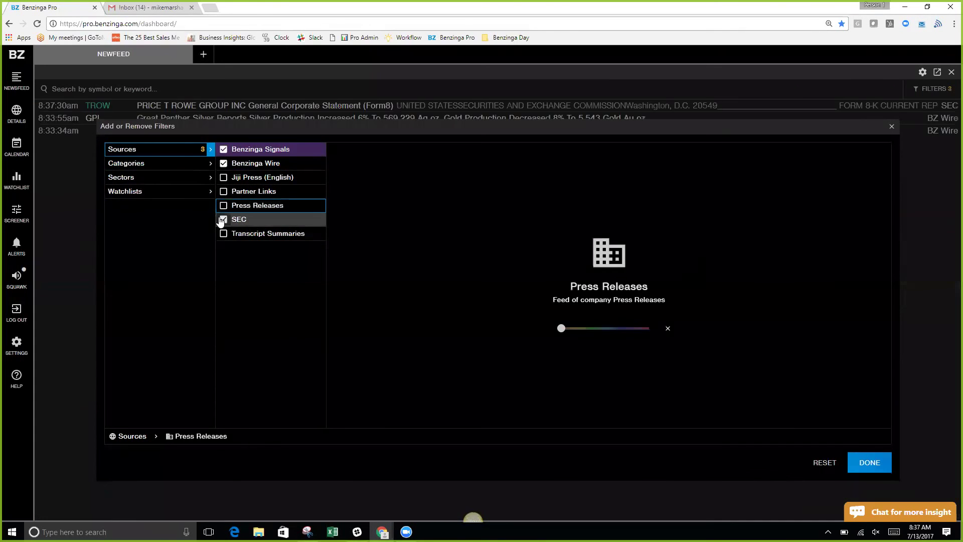
{"action": "left_click", "coordinate": [223, 220]}
Try the Technology sector filter and its industries, then clear it entirely
{"action": "left_click", "coordinate": [180, 178]}
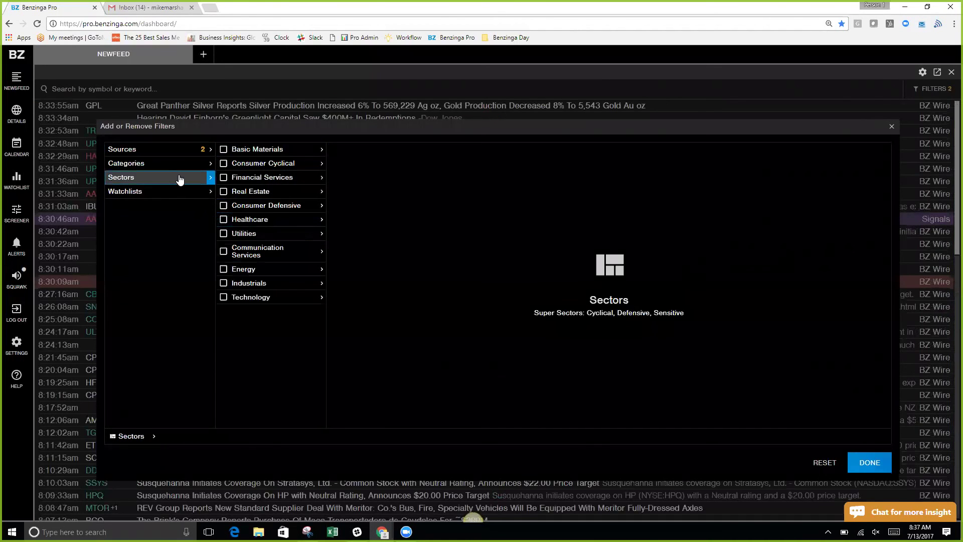
{"action": "left_click", "coordinate": [224, 297]}
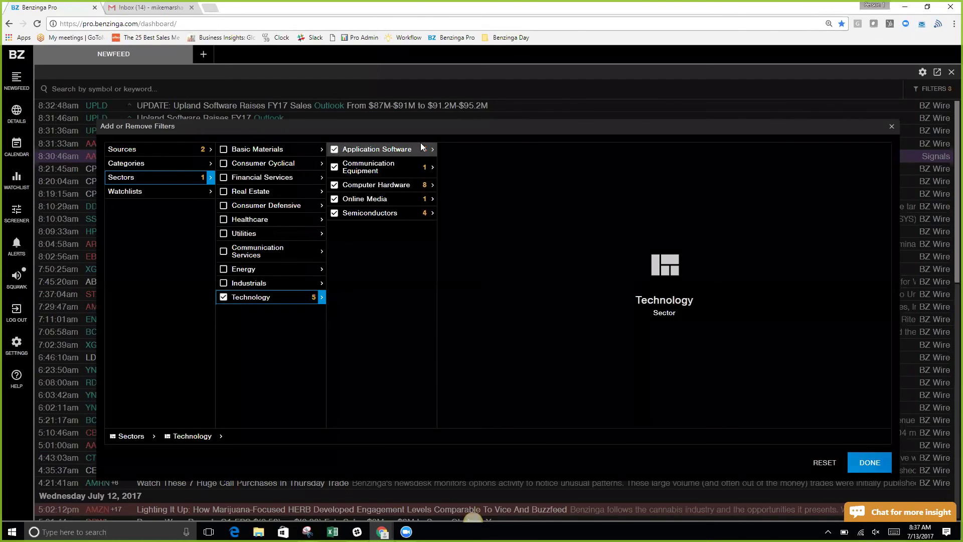
{"action": "left_click", "coordinate": [373, 151]}
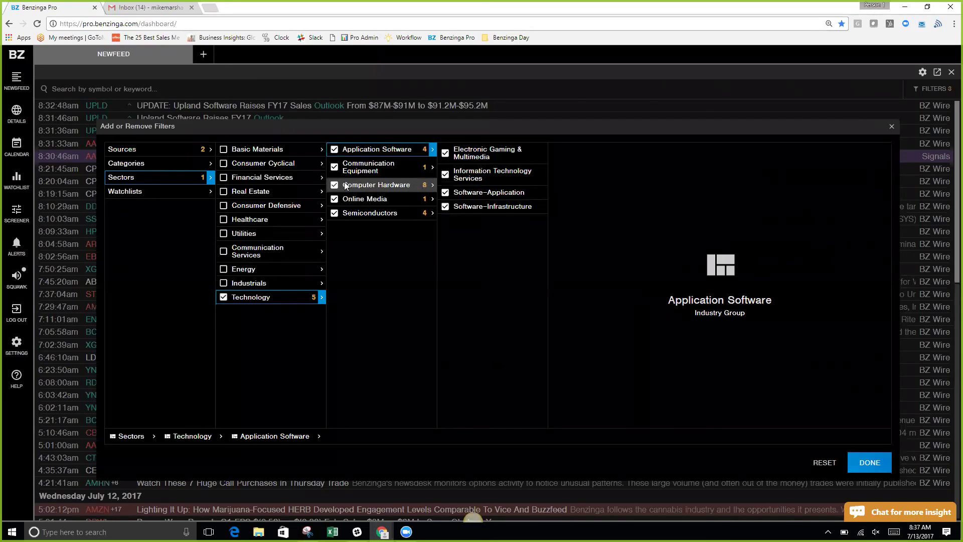
{"action": "left_click", "coordinate": [334, 167]}
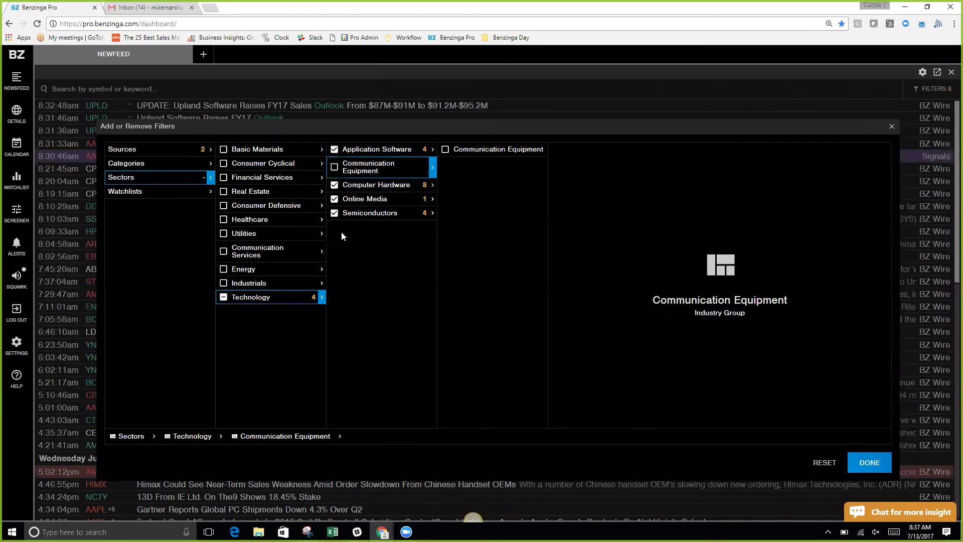
{"action": "left_click", "coordinate": [379, 186]}
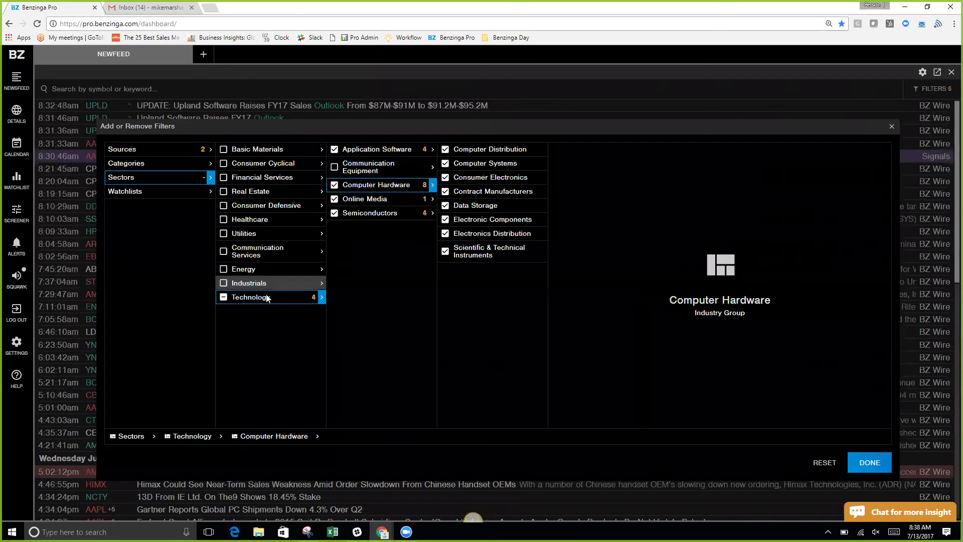
{"action": "left_click", "coordinate": [223, 297]}
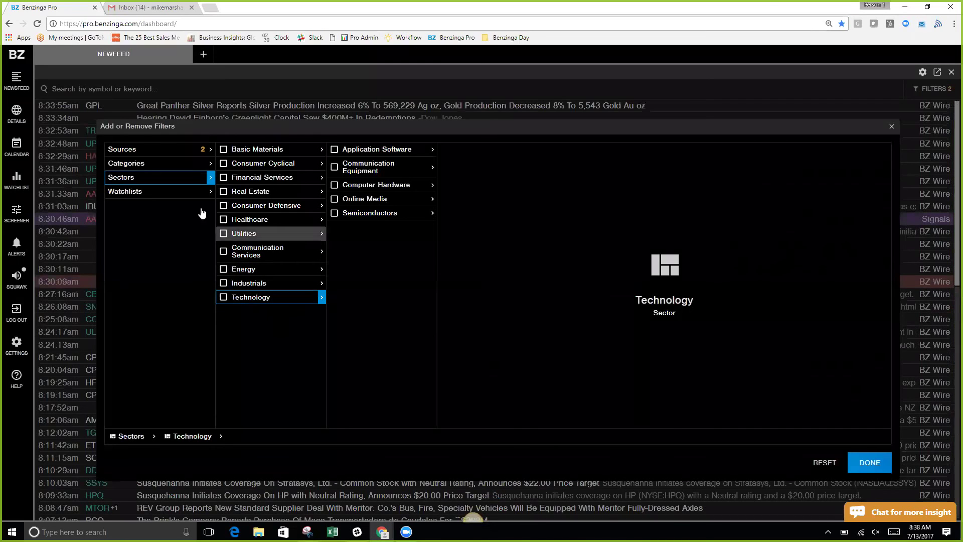
Filter the feed by the MyFund watchlist and give its items a red highlight
{"action": "left_click", "coordinate": [173, 195]}
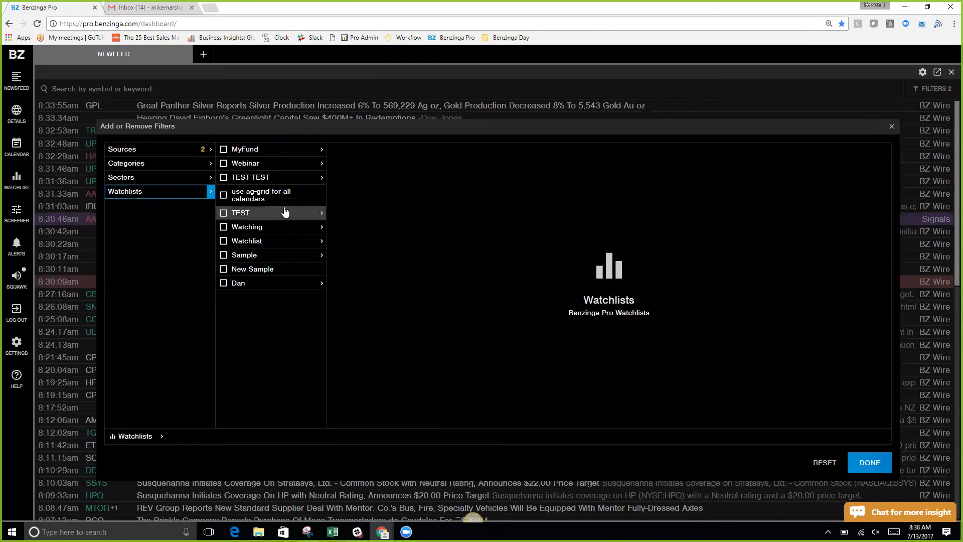
{"action": "left_click", "coordinate": [294, 150]}
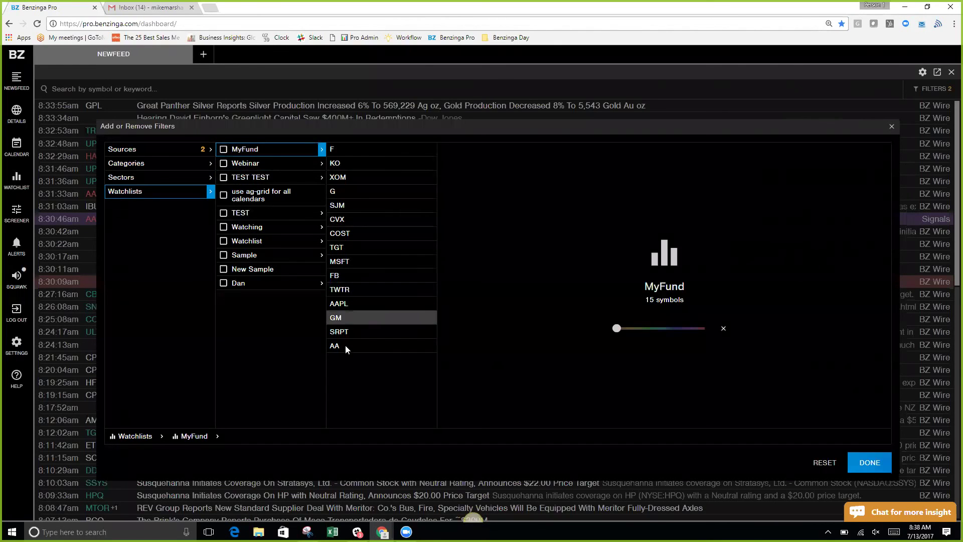
{"action": "left_click", "coordinate": [223, 149]}
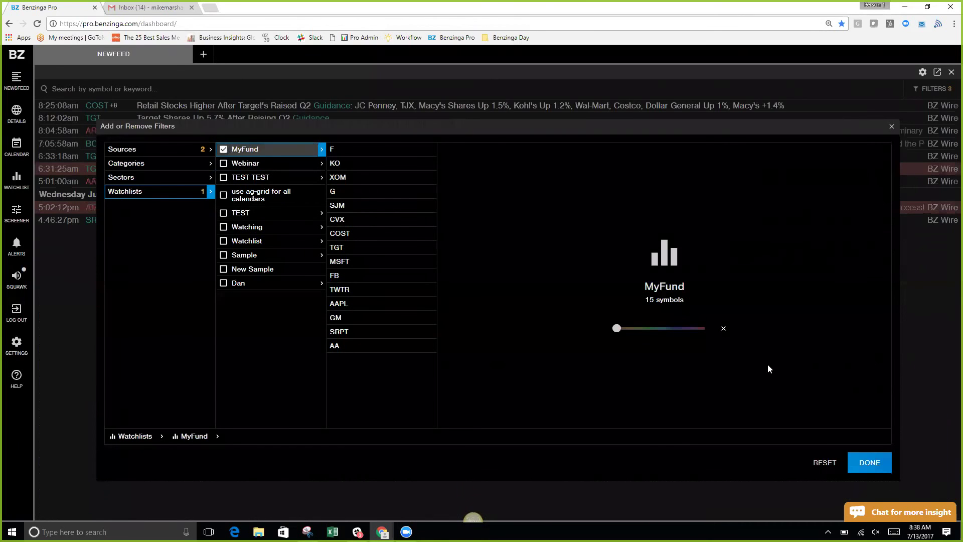
{"action": "left_click", "coordinate": [659, 328]}
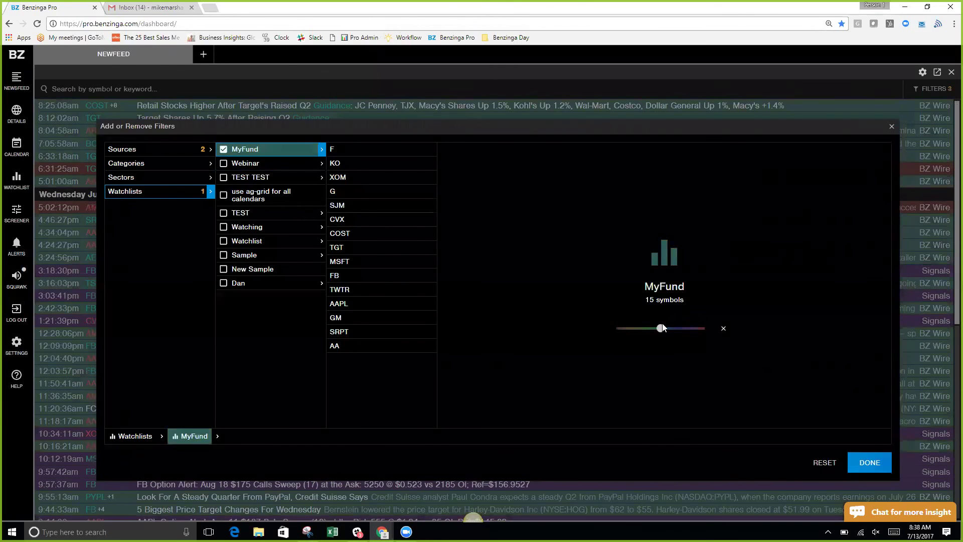
{"action": "left_click_drag", "start_coordinate": [662, 327], "coordinate": [671, 329]}
Inspect the F and COST symbols, then remove the MyFund filter and its colour tint
{"action": "left_click", "coordinate": [391, 150]}
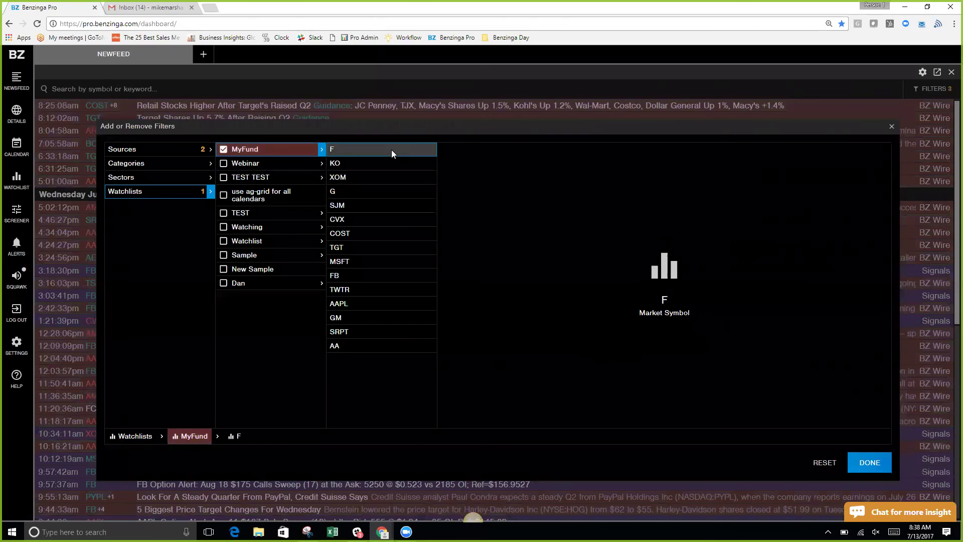
{"action": "left_click", "coordinate": [376, 234]}
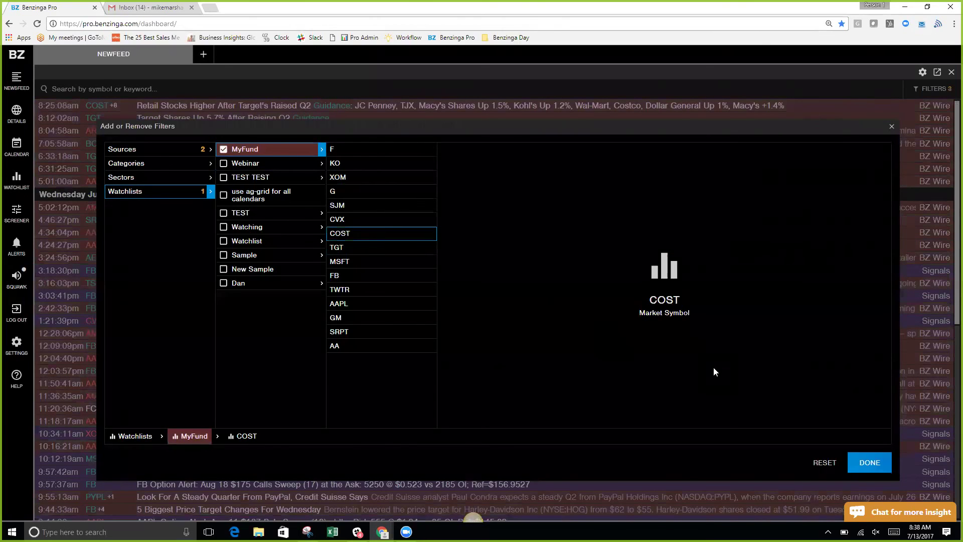
{"action": "left_click", "coordinate": [223, 149]}
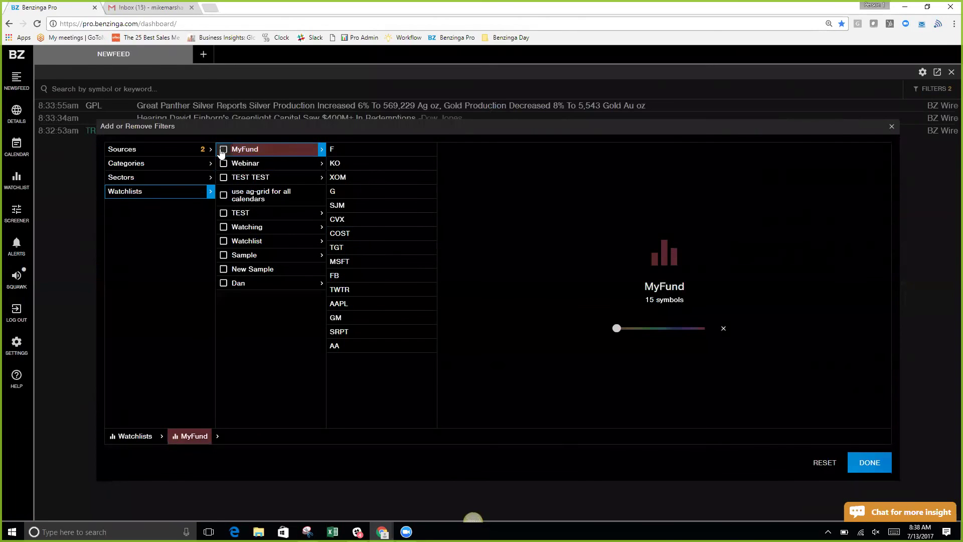
{"action": "left_click", "coordinate": [723, 328]}
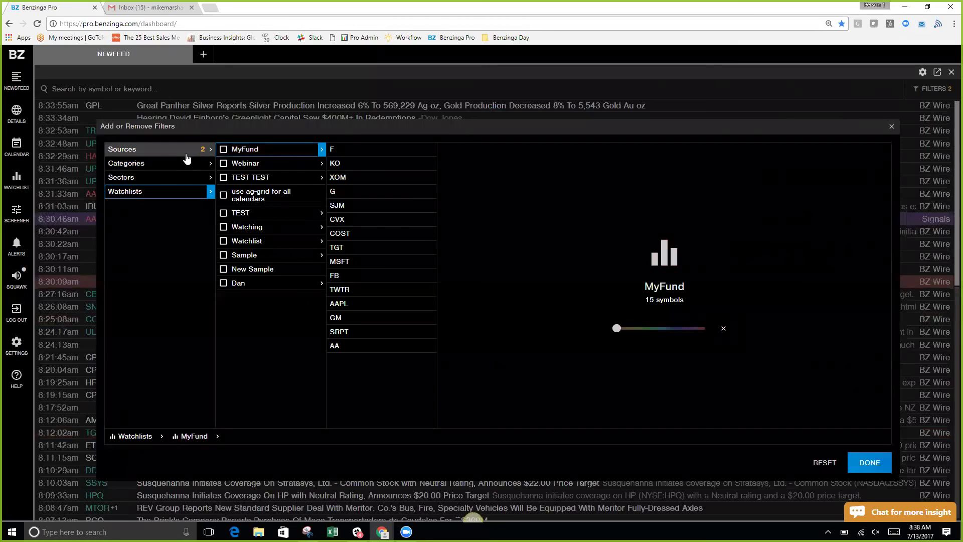